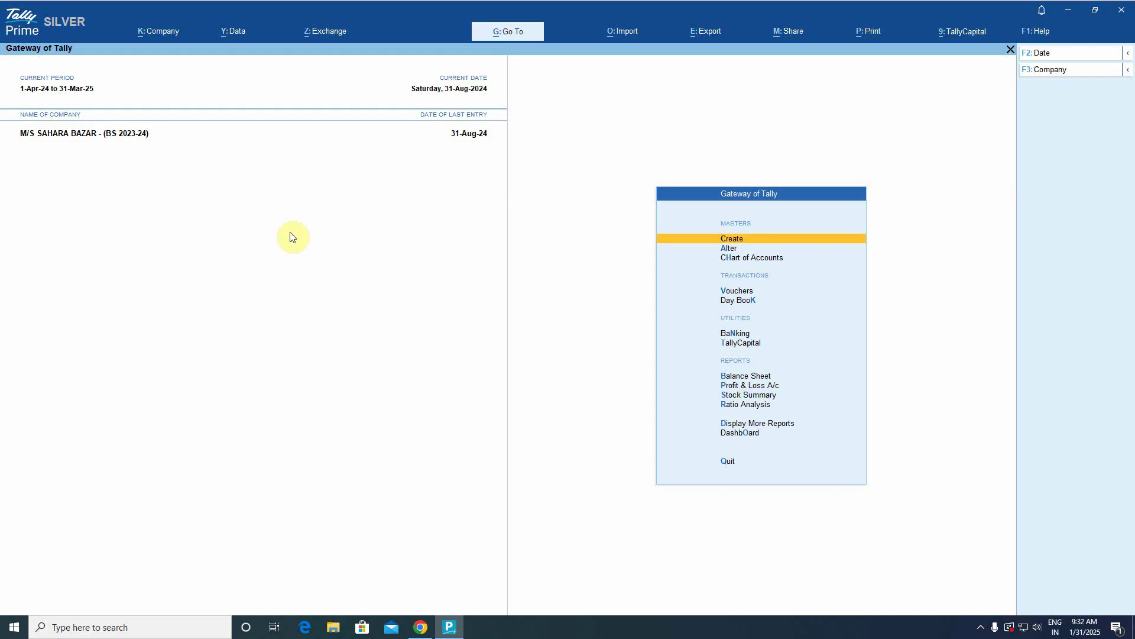
# Verify the data of company M/S SAHARA BAZAR - (BS 2023-24) before splitting and close the verification report.
pyautogui.click(232, 28)
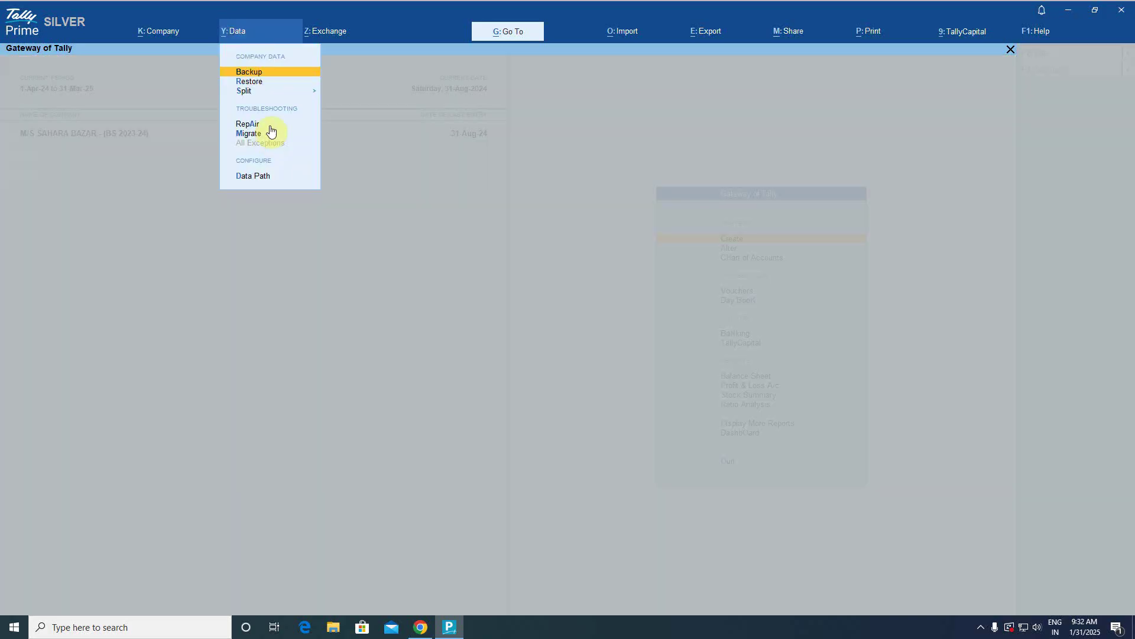
pyautogui.press('Down')
pyautogui.press('Down')
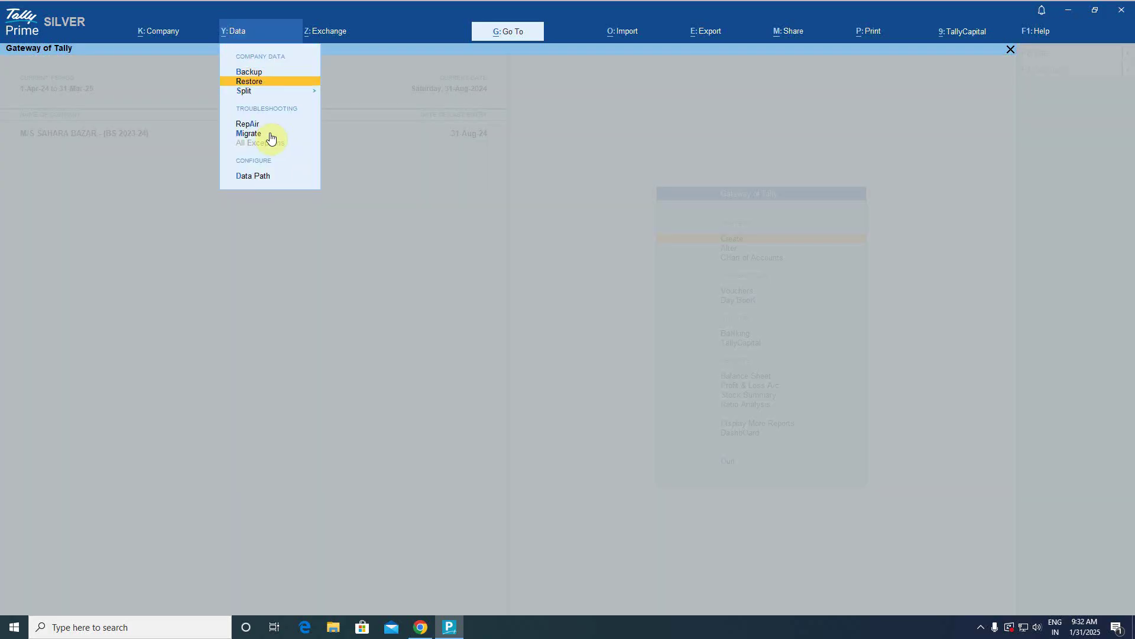
pyautogui.press('Return')
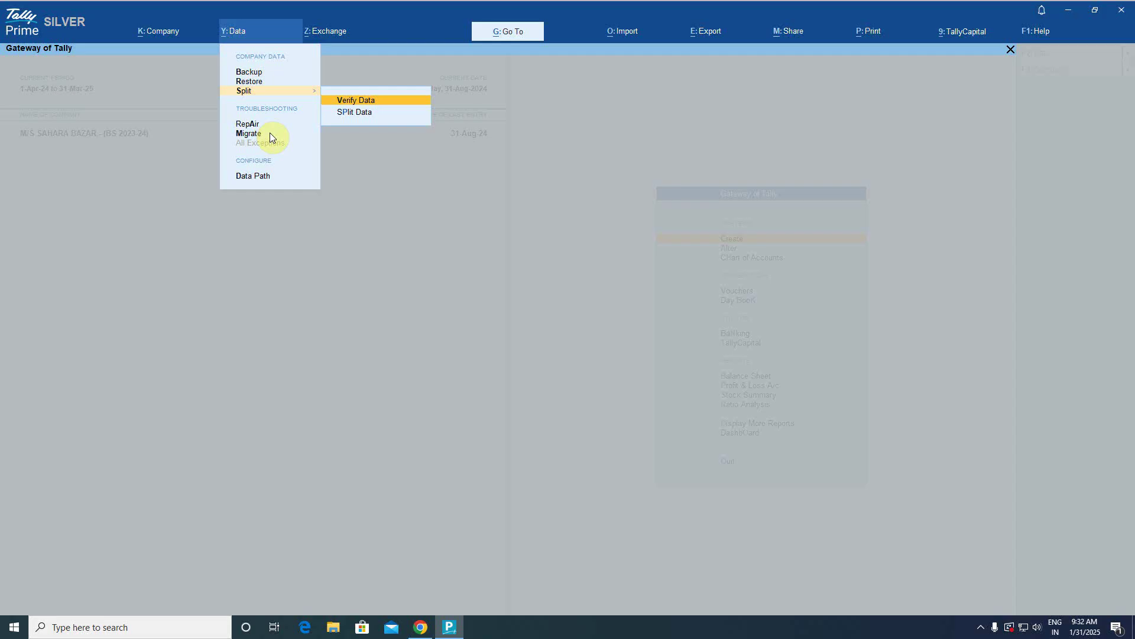
pyautogui.press('Down')
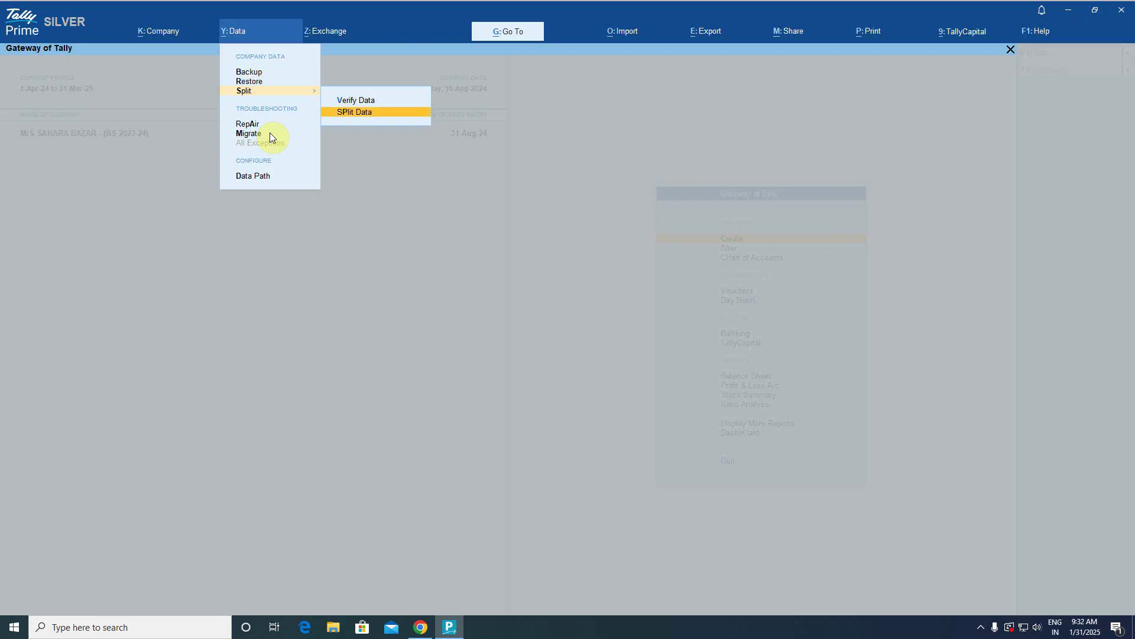
pyautogui.press('Return')
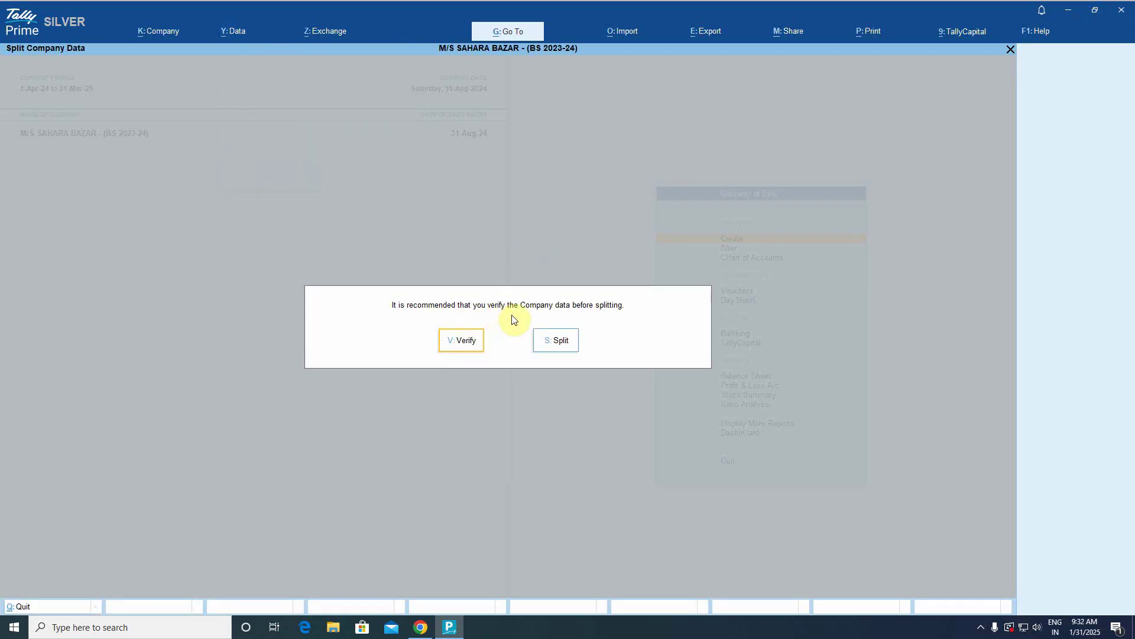
pyautogui.click(467, 345)
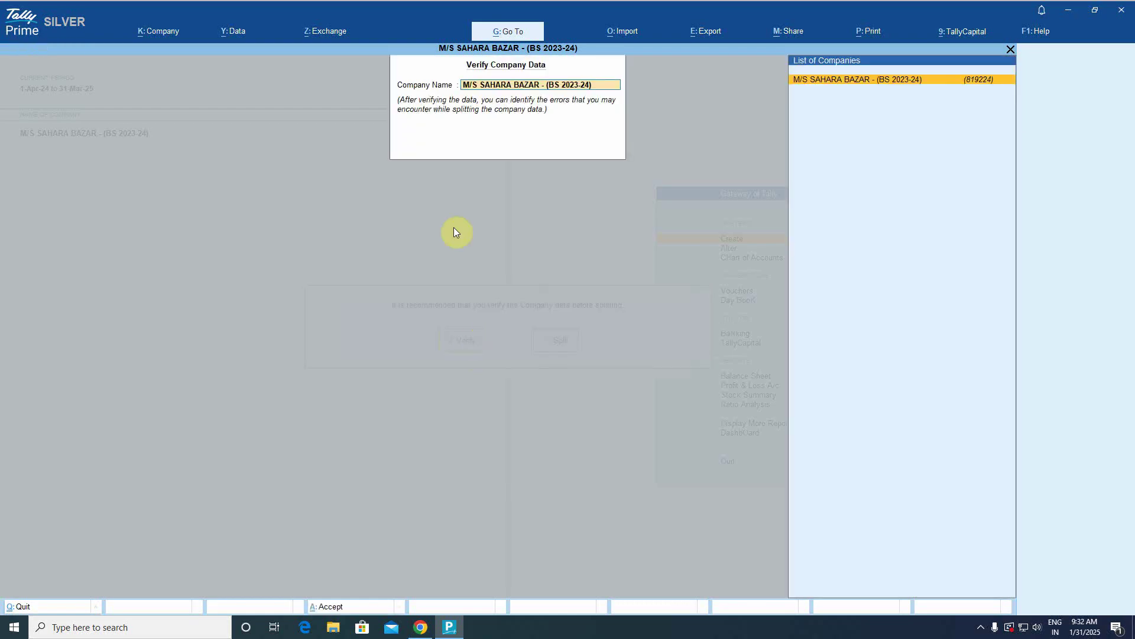
pyautogui.press('Return')
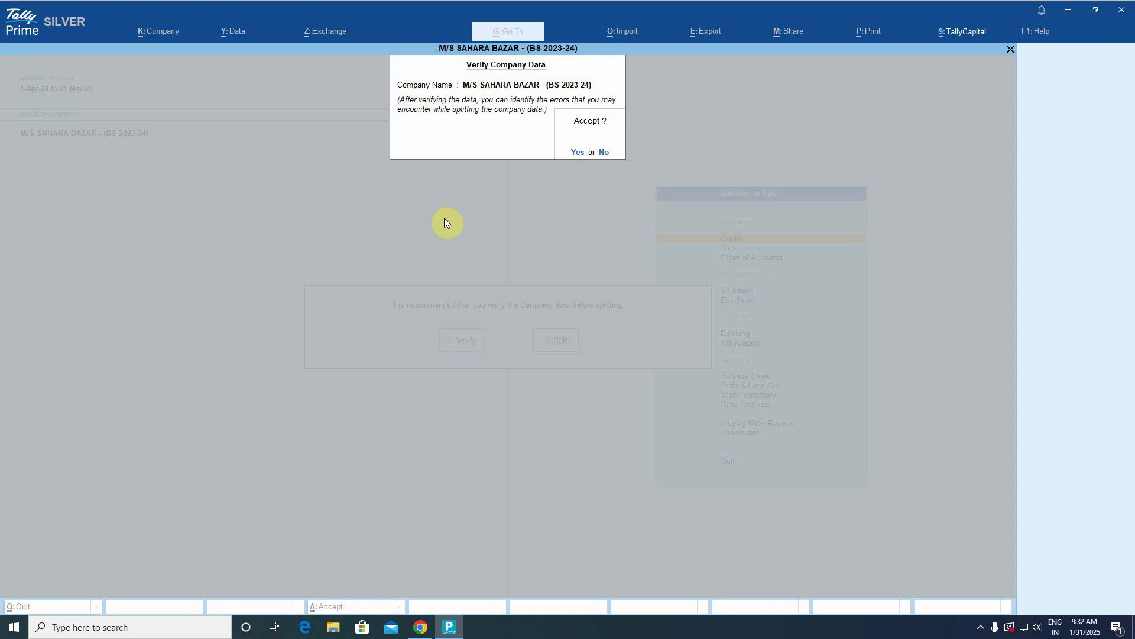
pyautogui.press('Return')
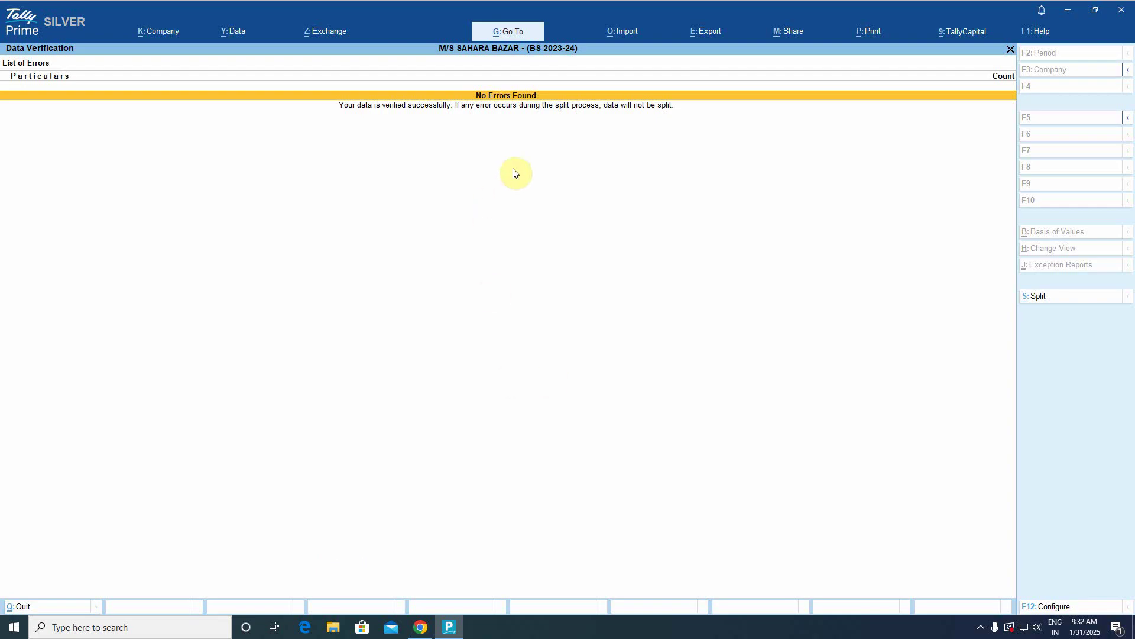
pyautogui.press('Escape')
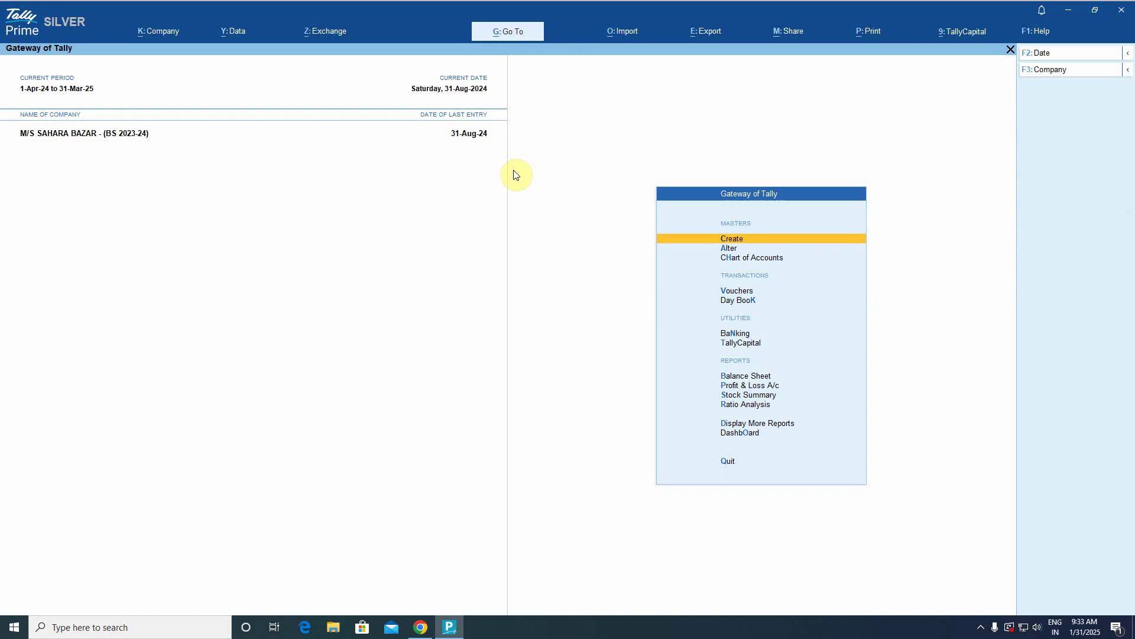
# Split the data of M/S SAHARA BAZAR - (BS 2023-24) from 1-Apr-24, using the From Split Date option.
pyautogui.click(230, 34)
pyautogui.press('Down')
pyautogui.press('Down')
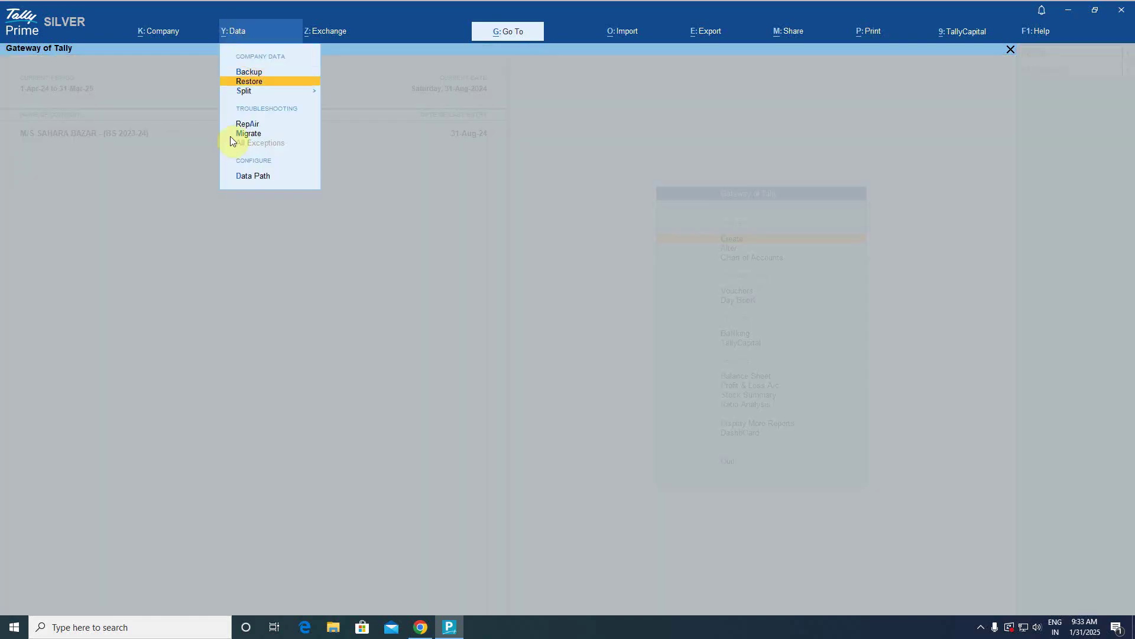
pyautogui.press('Return')
pyautogui.press('Down')
pyautogui.press('Return')
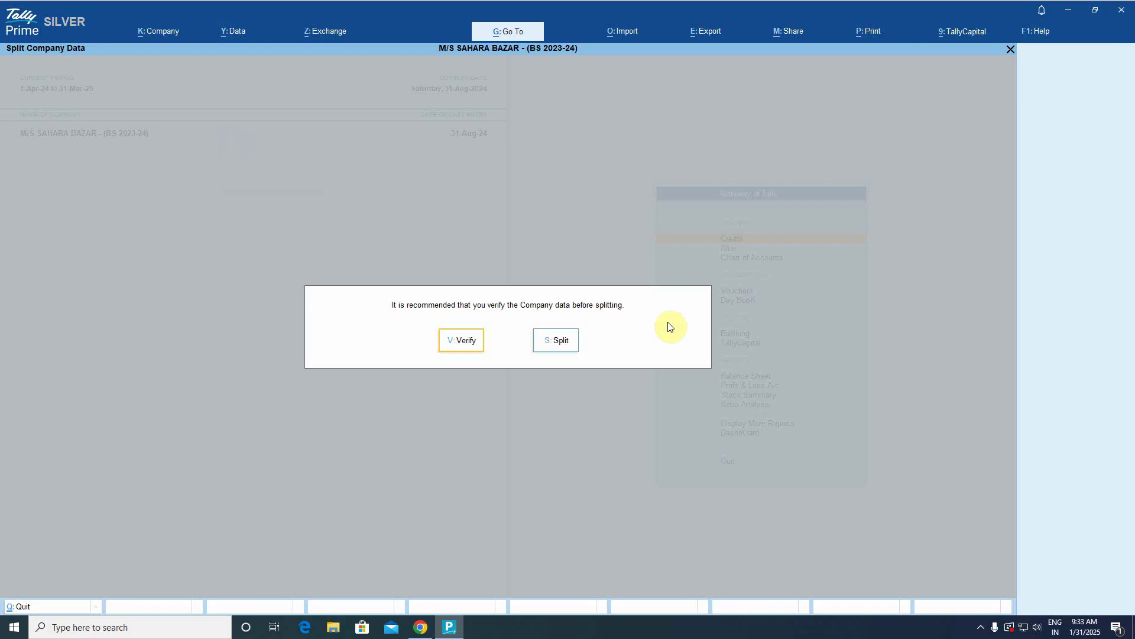
pyautogui.click(563, 343)
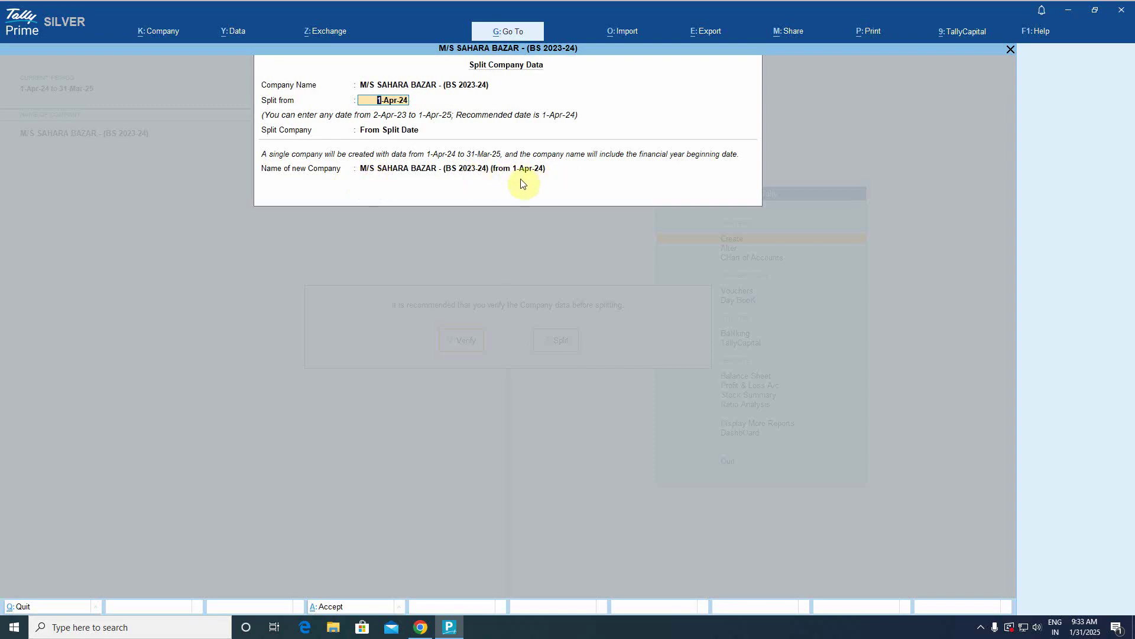
pyautogui.press('Return')
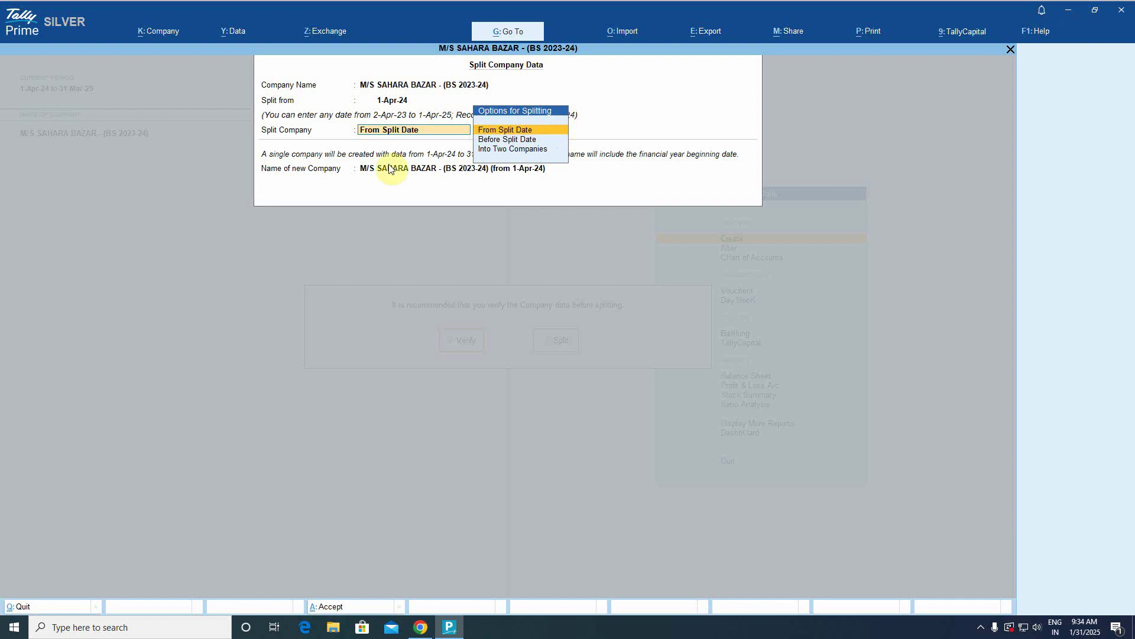
pyautogui.press('Return')
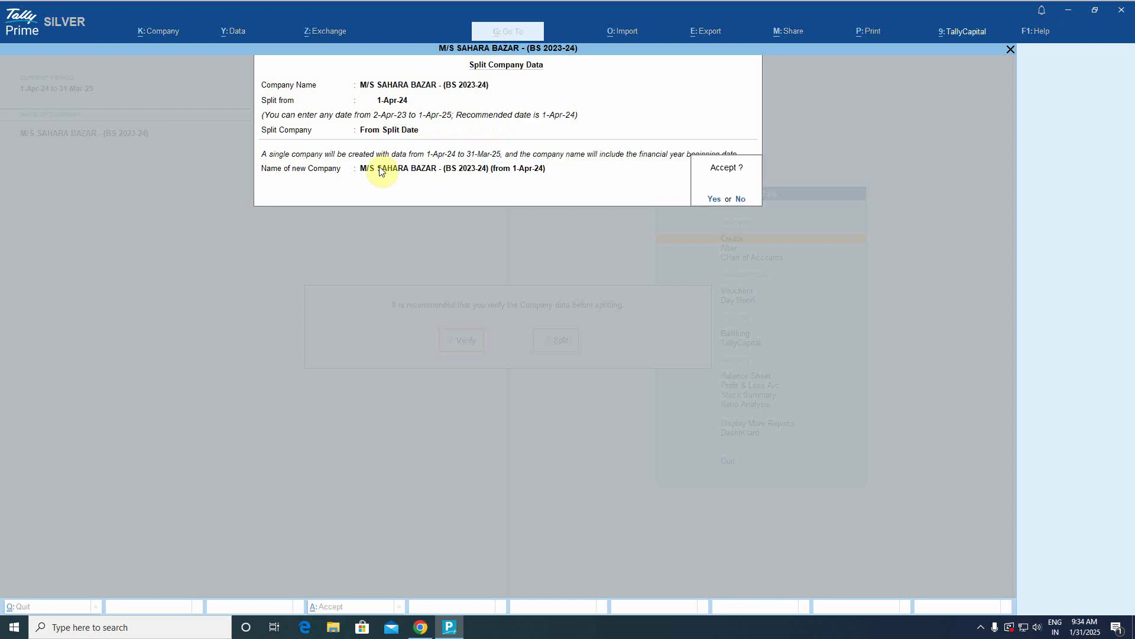
pyautogui.press('Return')
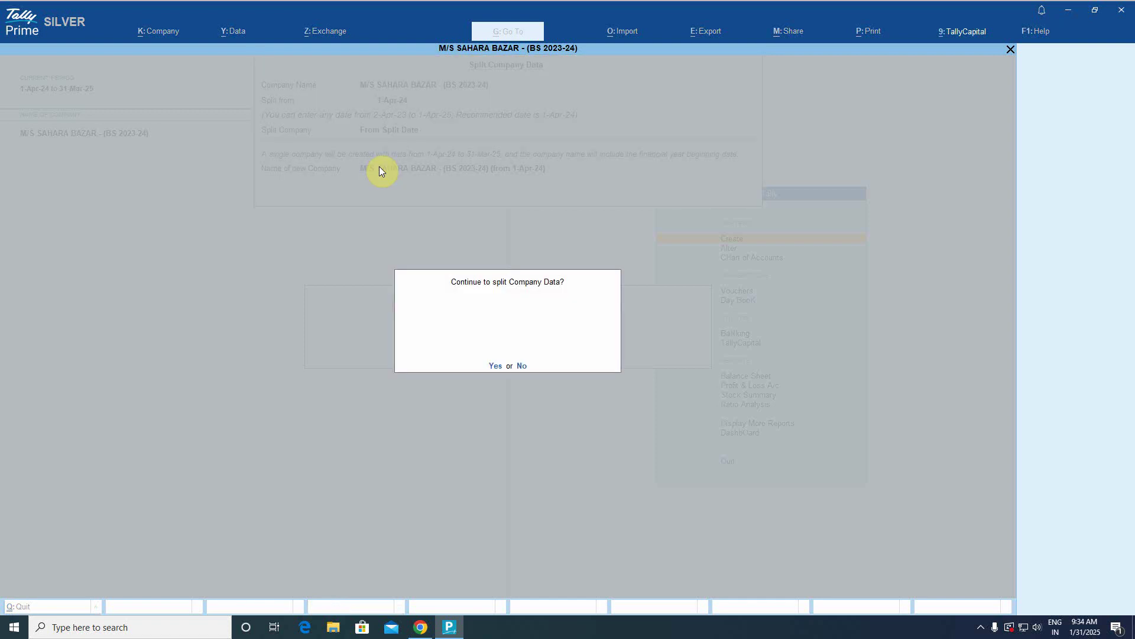
pyautogui.press('Return')
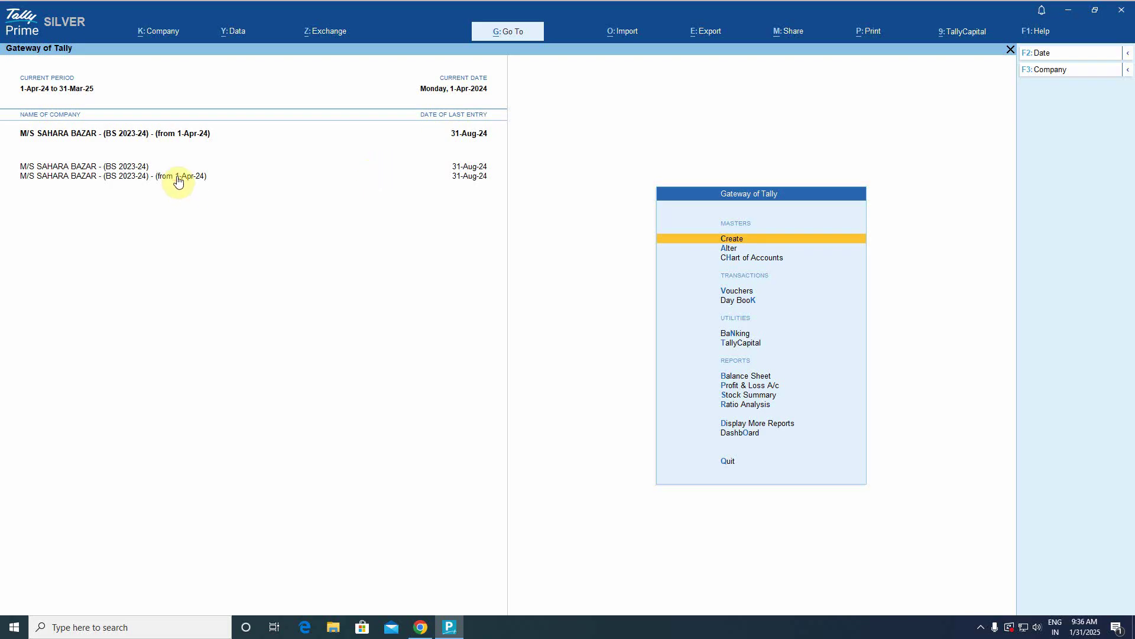
# Switch between the original company and the split company, ending on the one from 1-Apr-24.
pyautogui.click(122, 168)
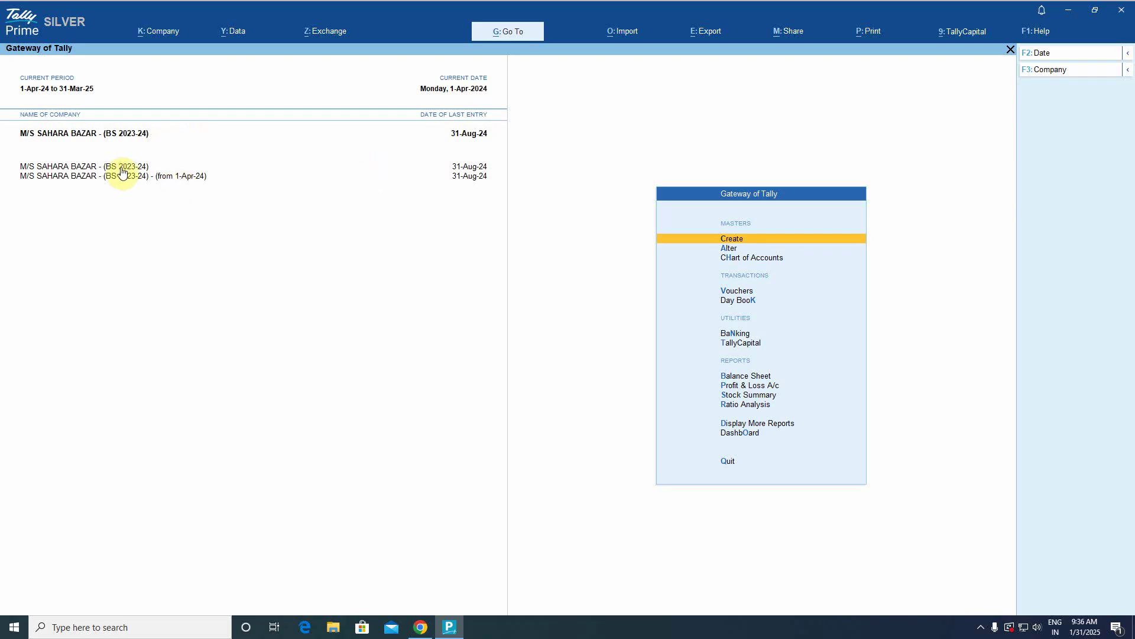
pyautogui.click(185, 178)
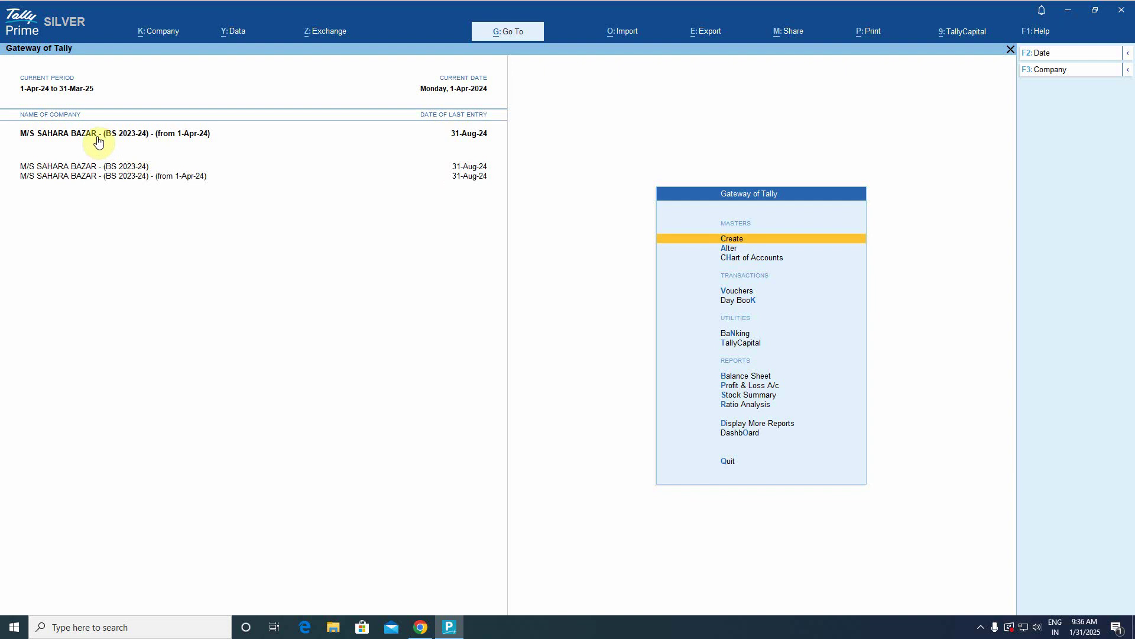
pyautogui.click(127, 167)
pyautogui.click(189, 181)
# Display the GSTR-3B report of the split company for the period 1-7-2024 to 31-7-2024.
pyautogui.press('d')
pyautogui.press('u')
pyautogui.press('Return')
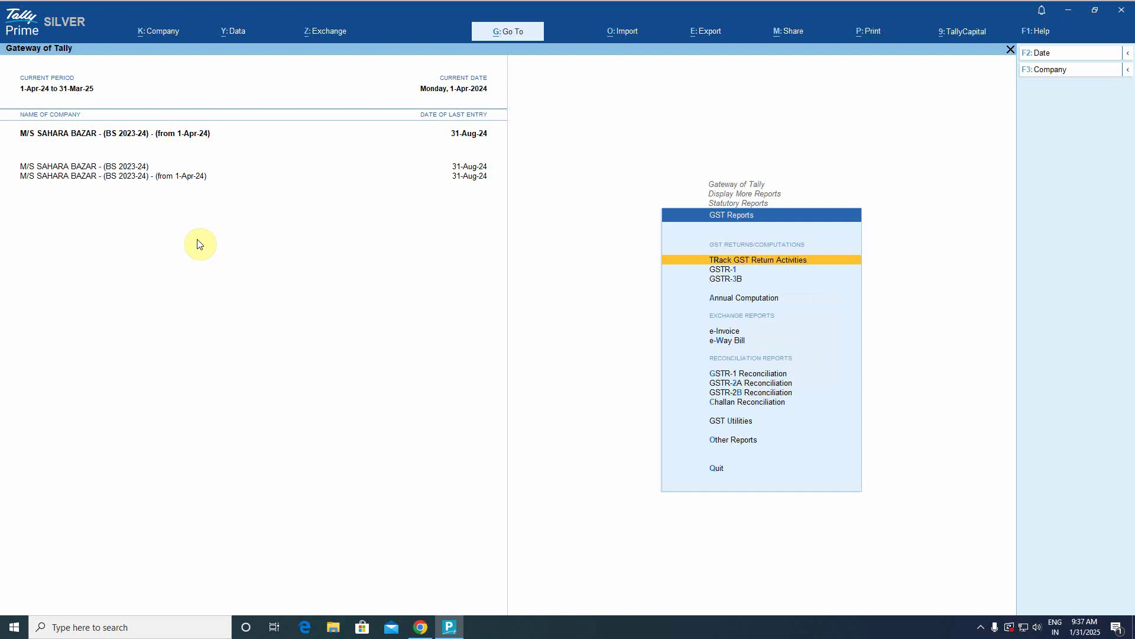
pyautogui.press('Down')
pyautogui.press('Down')
pyautogui.press('Return')
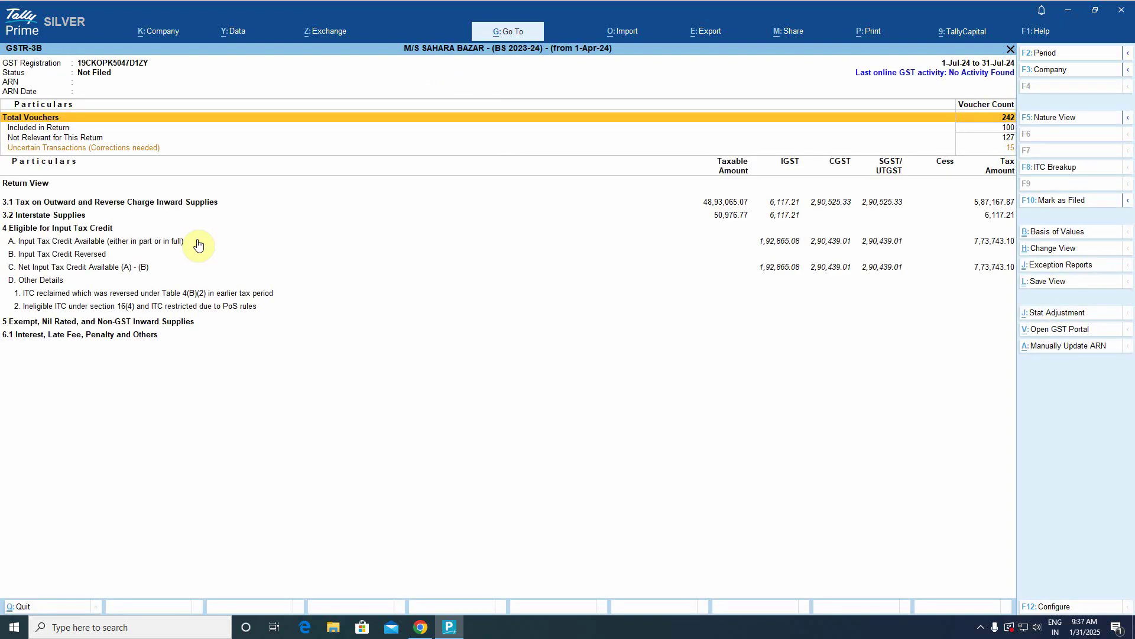
pyautogui.press('F2')
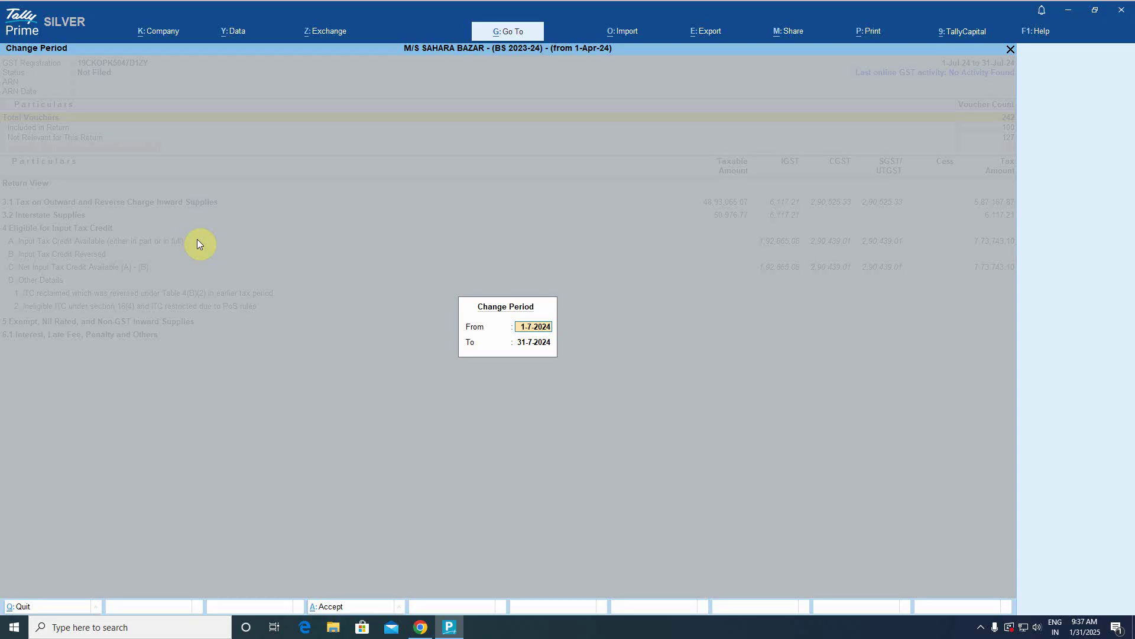
pyautogui.press('Return')
pyautogui.press('Return')
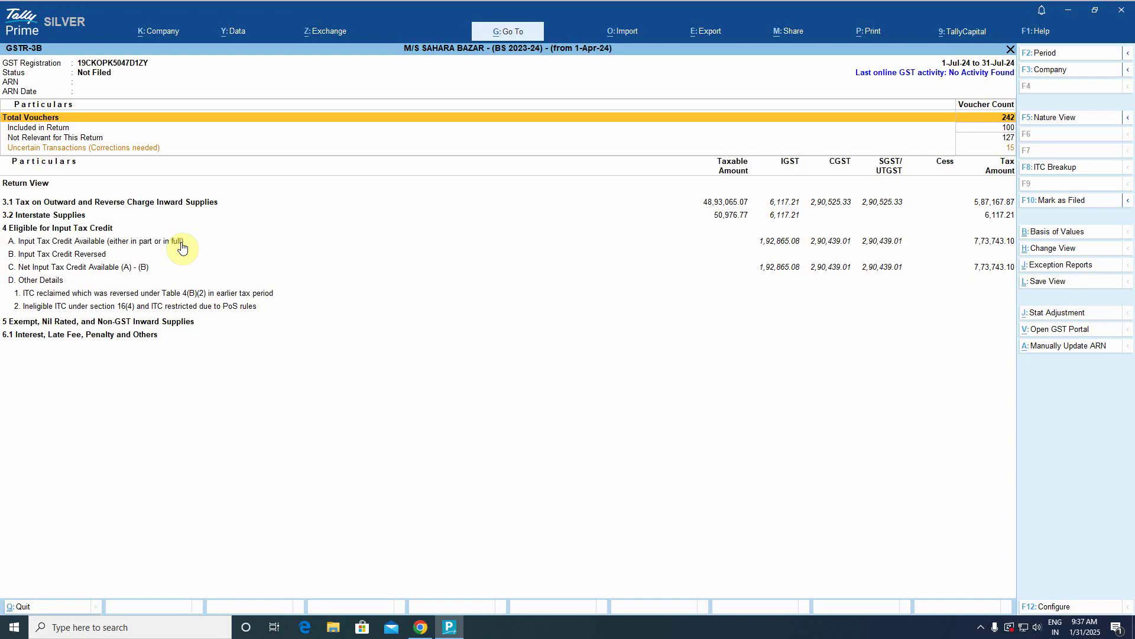
# View the offline export settings for the July 2024 GSTR-3B return and leave without exporting.
pyautogui.press('alt')
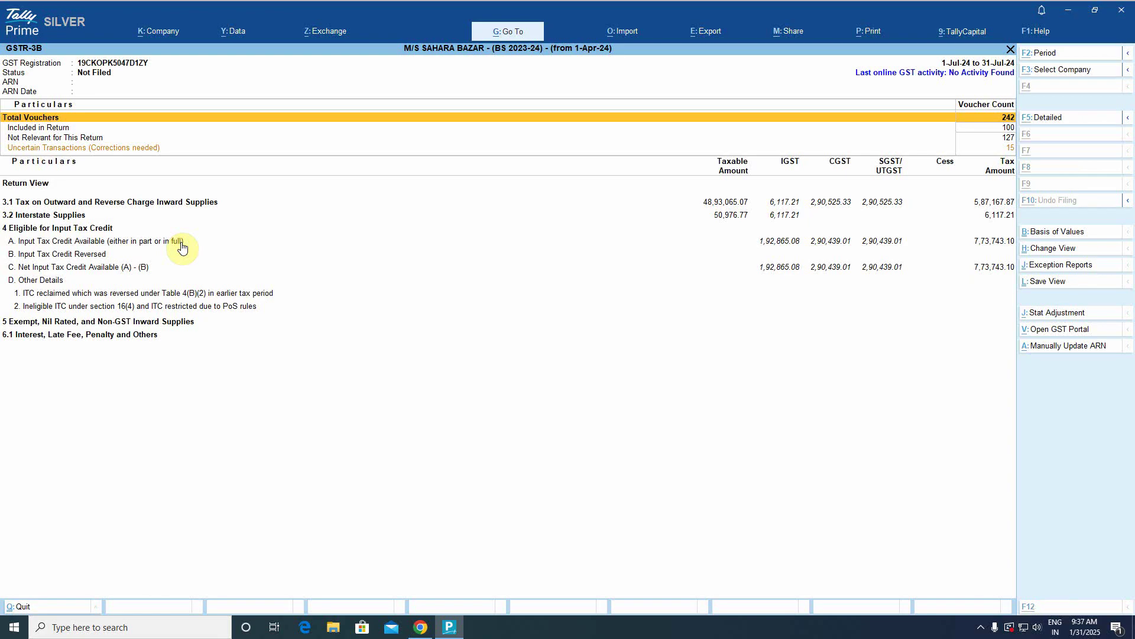
pyautogui.hotkey('alt', 'e')
pyautogui.press('Down')
pyautogui.press('Down')
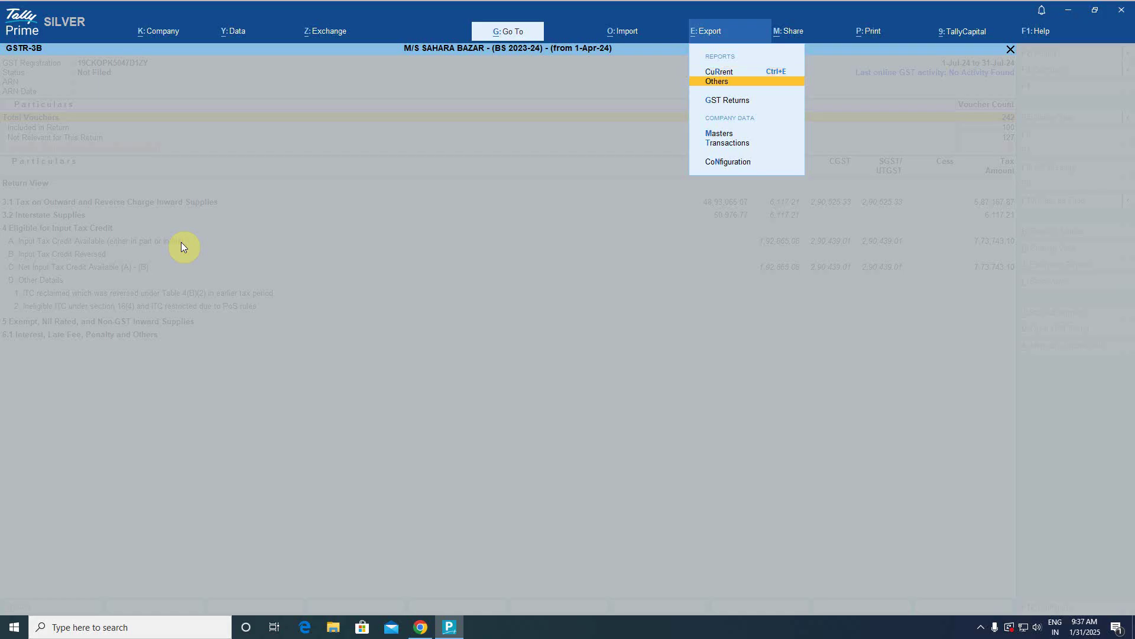
pyautogui.press('Return')
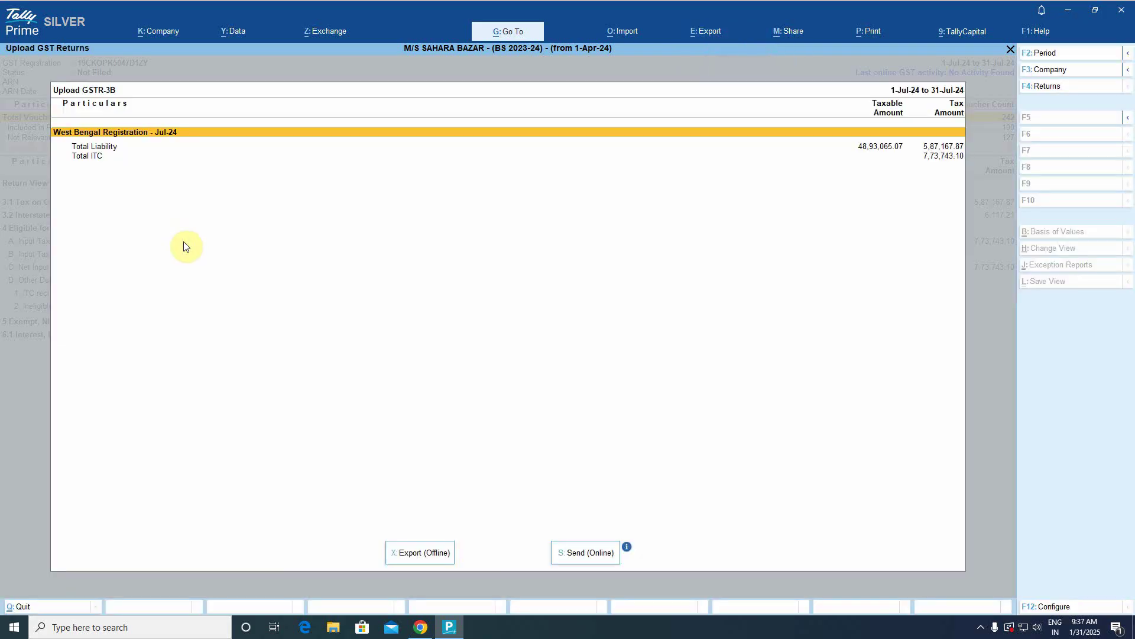
pyautogui.click(421, 551)
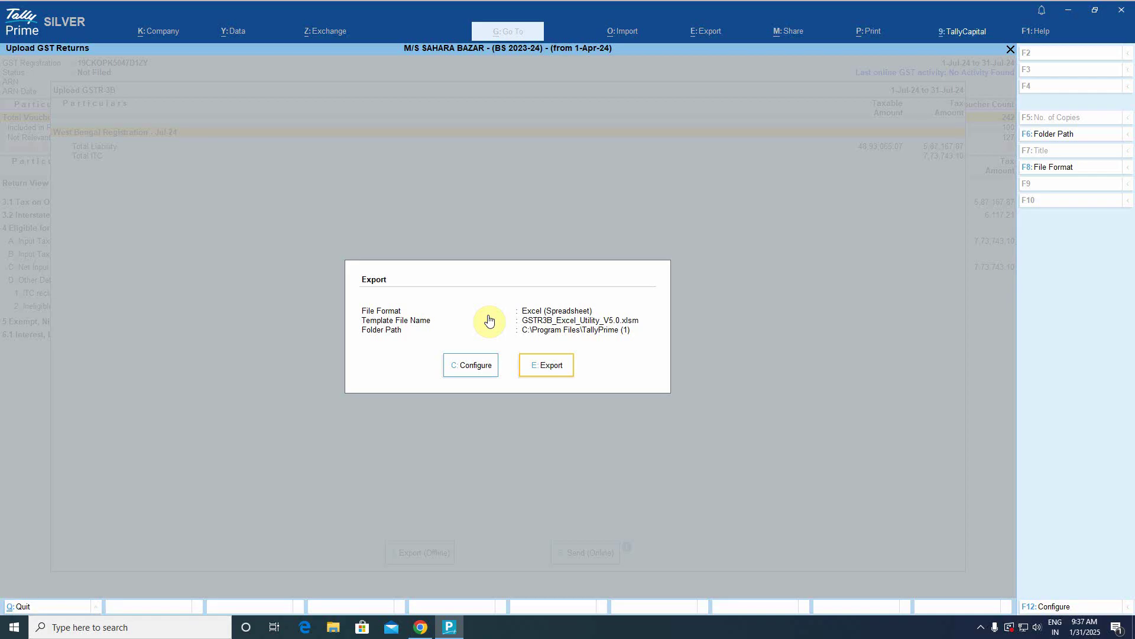
pyautogui.press('Escape')
pyautogui.press('Escape')
pyautogui.press('Escape')
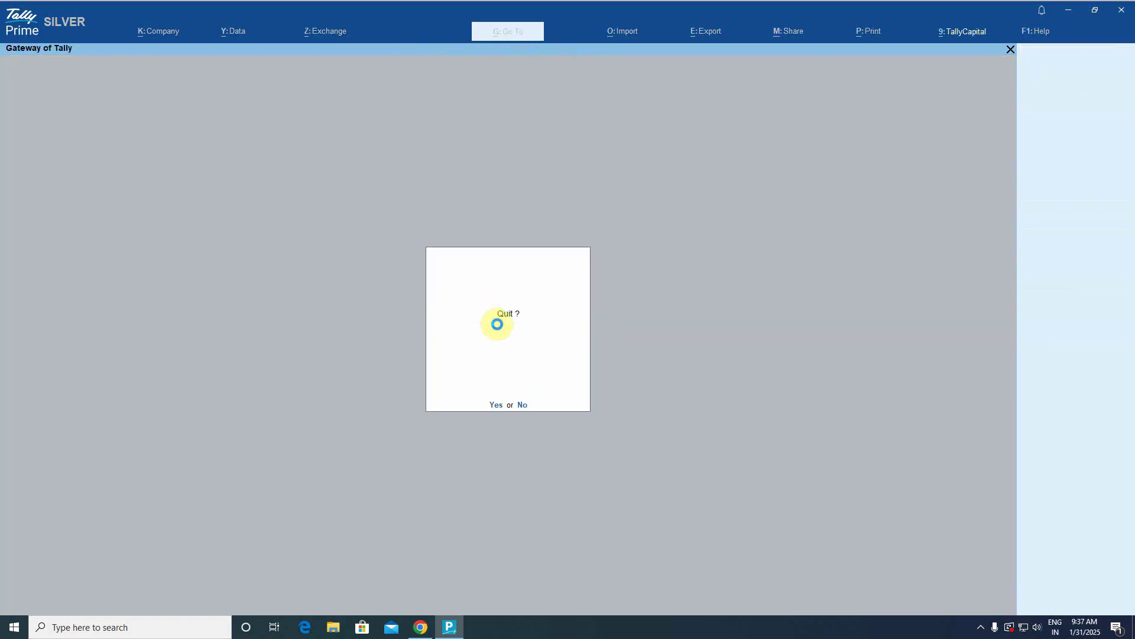
pyautogui.press('Escape')
# Reopen the GSTR-3B report of the split company from the statutory GST reports.
pyautogui.press('d')
pyautogui.press('s')
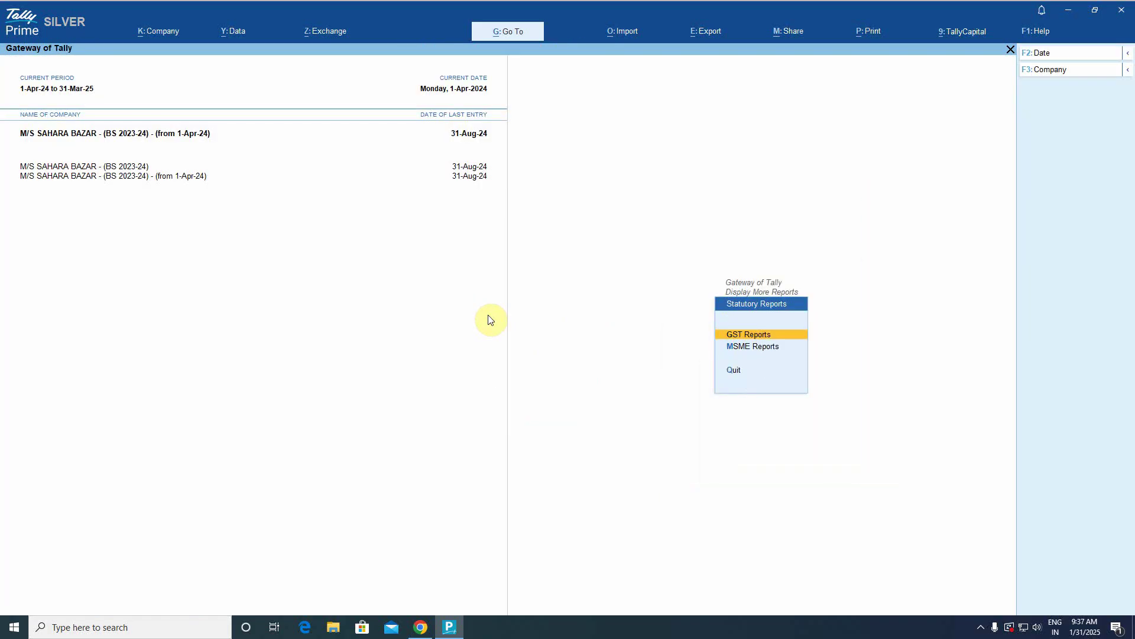
pyautogui.press('Return')
pyautogui.press('Down')
pyautogui.press('Down')
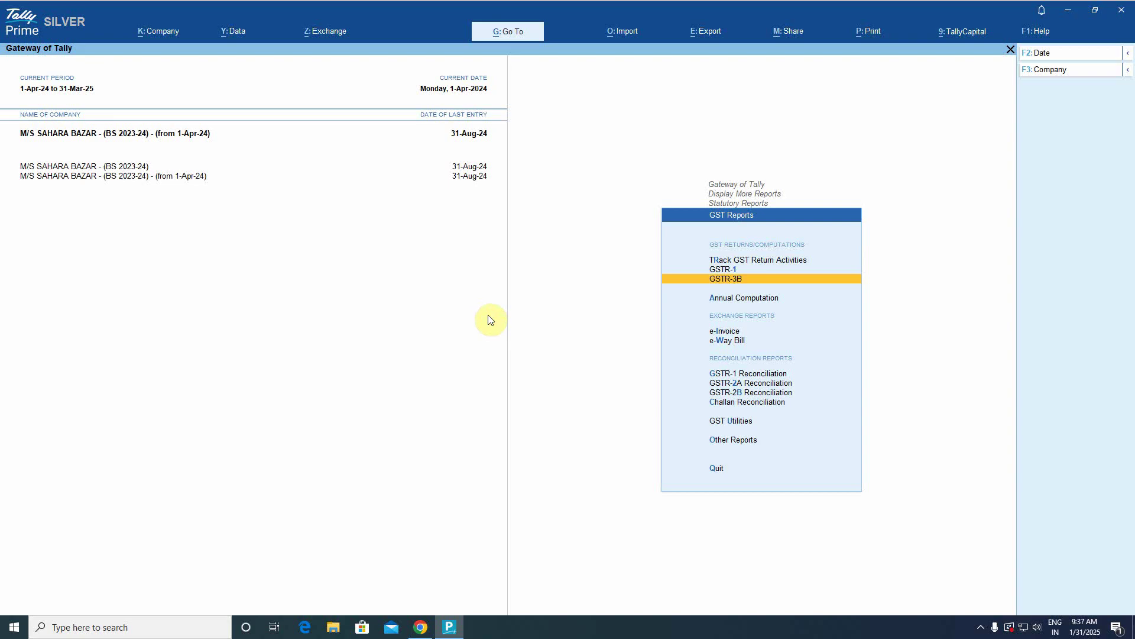
pyautogui.press('Return')
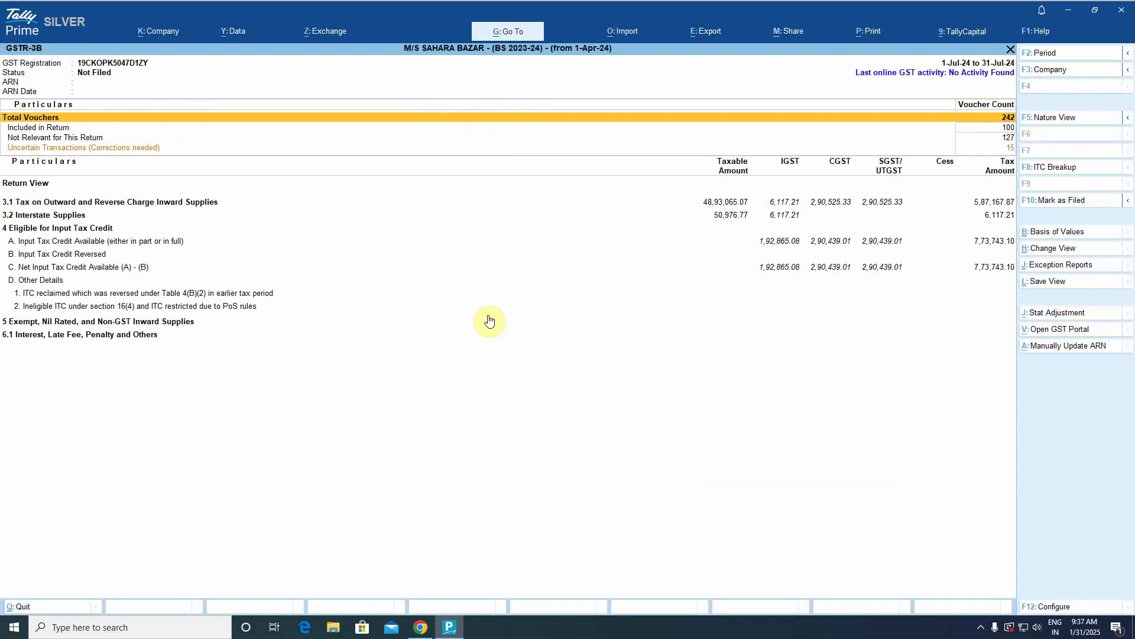
# Examine the GSTR-3B rows from total vouchers through the input tax credit details, and return to the Gateway of Tally.
pyautogui.press('Down')
pyautogui.press('Down')
pyautogui.press('Down')
pyautogui.press('Down')
pyautogui.press('Down')
pyautogui.press('Down')
pyautogui.press('Down')
pyautogui.press('Down')
pyautogui.press('Down')
pyautogui.press('Down')
pyautogui.press('Down')
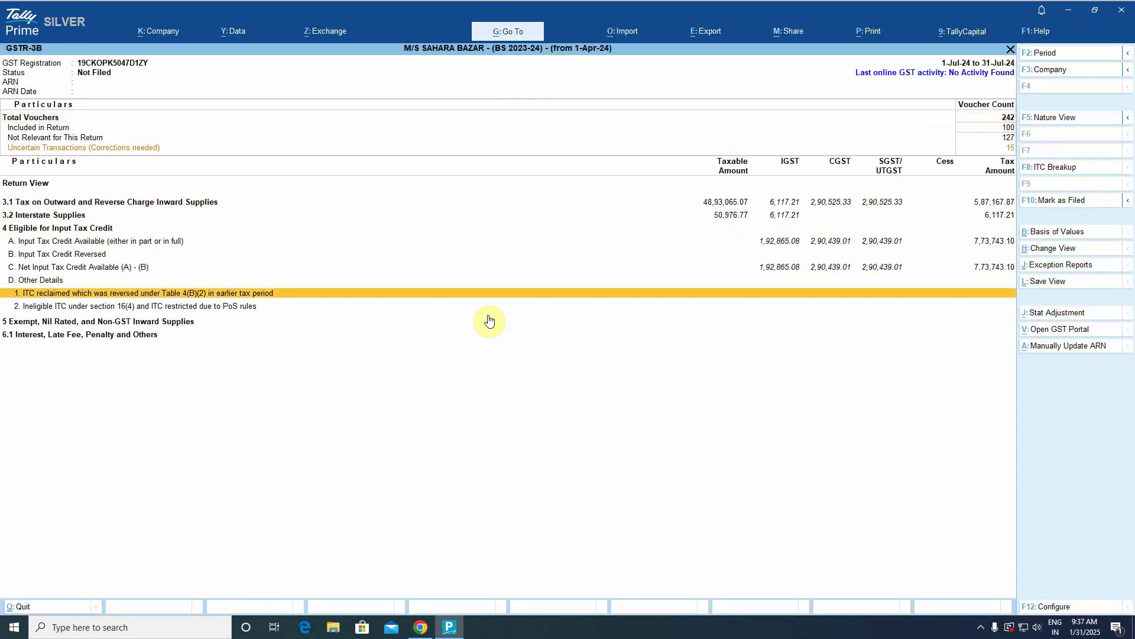
pyautogui.press('Up')
pyautogui.press('Up')
pyautogui.press('Up')
pyautogui.press('Up')
pyautogui.press('Up')
pyautogui.press('Up')
pyautogui.press('Up')
pyautogui.press('Up')
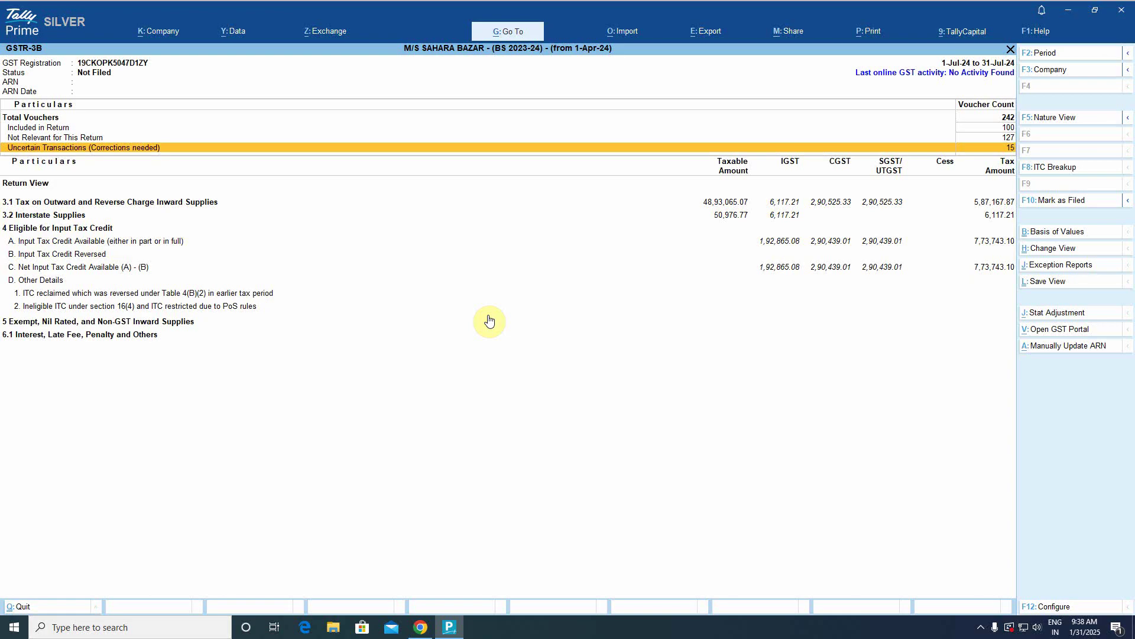
pyautogui.press('Escape')
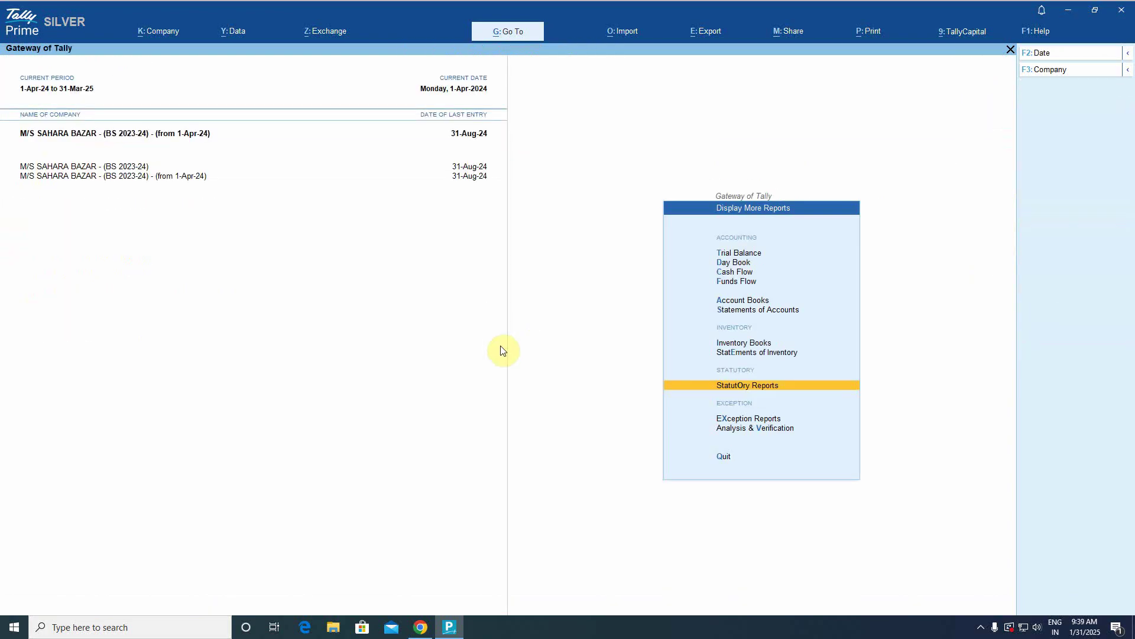
pyautogui.press('Escape')
pyautogui.press('Escape')
pyautogui.press('Escape')
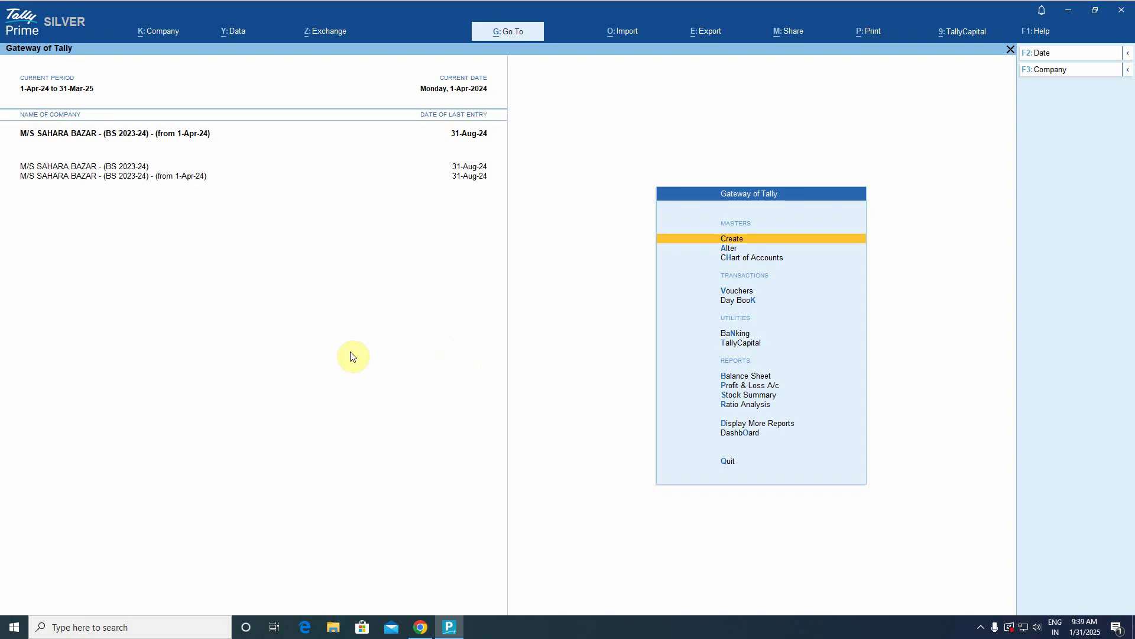
# Open TallyCapital's loan eligibility check and keep the prefilled company GSTIN in the CIBIL score form.
pyautogui.click(950, 32)
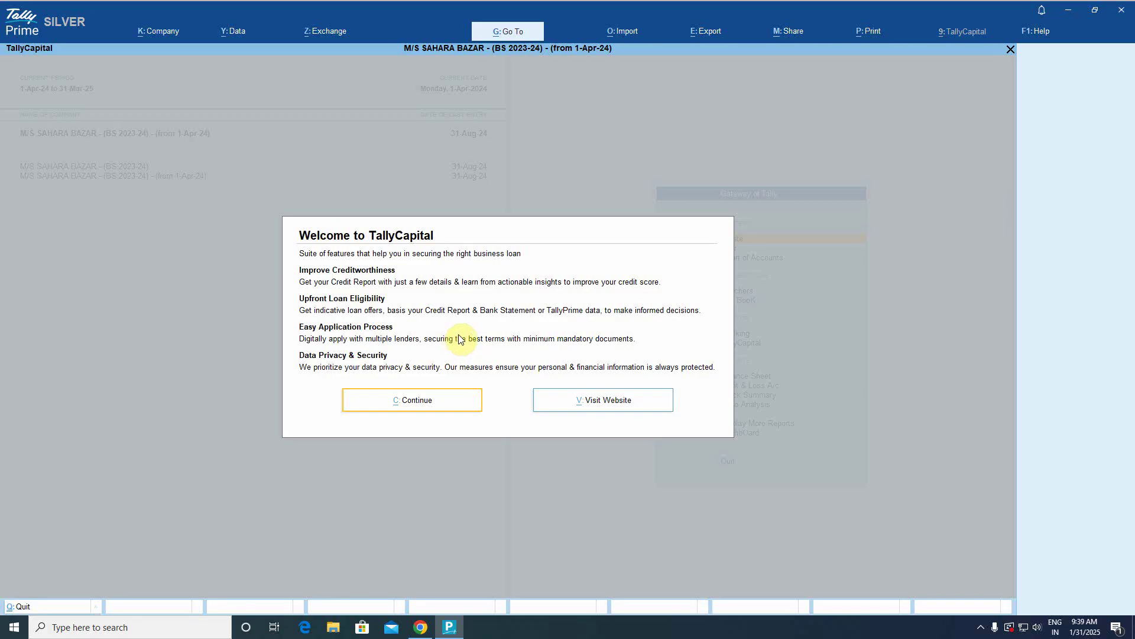
pyautogui.click(423, 403)
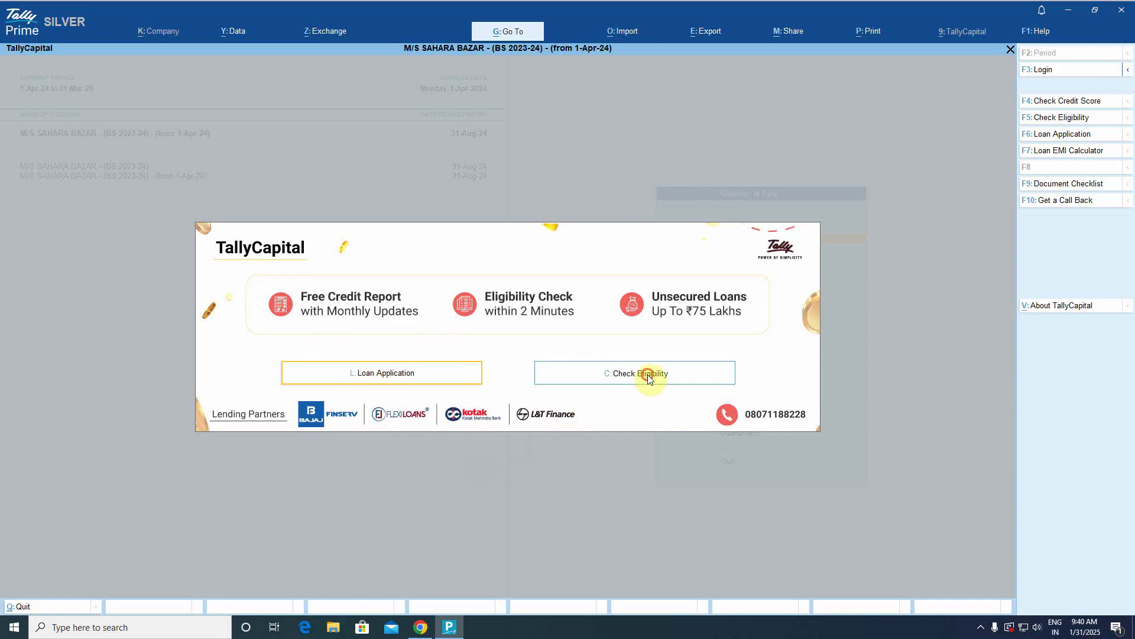
pyautogui.click(603, 376)
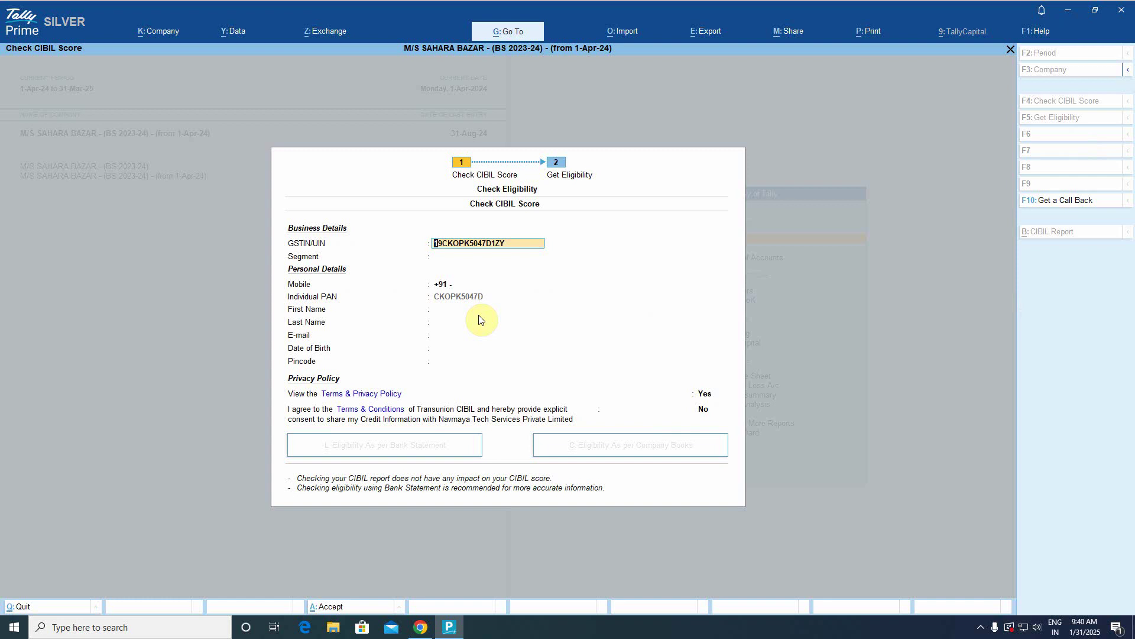
pyautogui.press('Return')
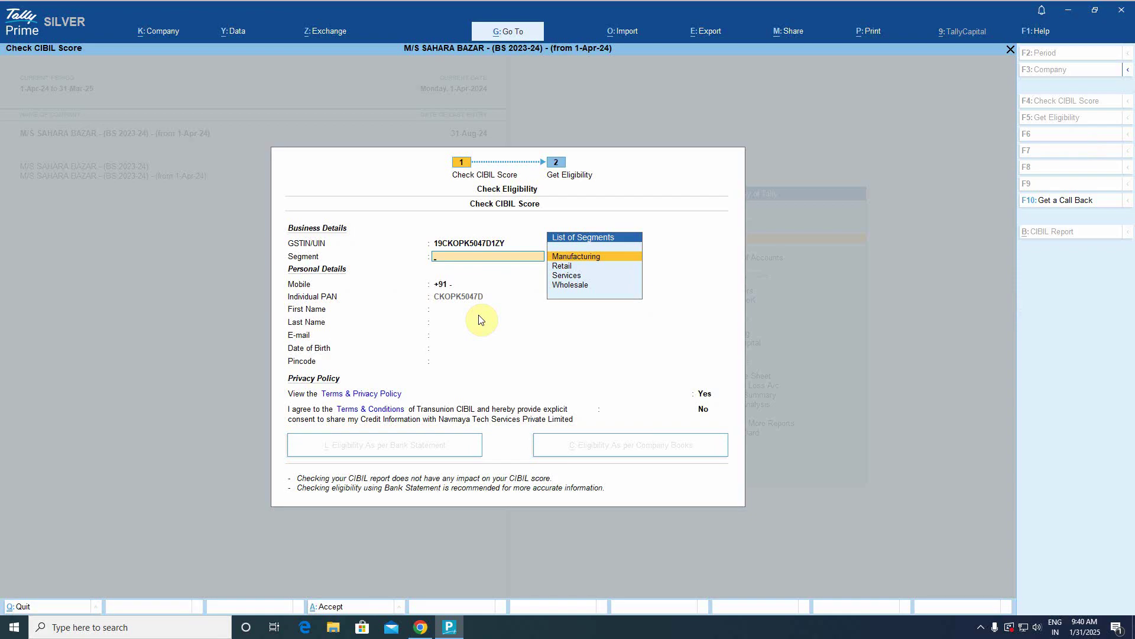